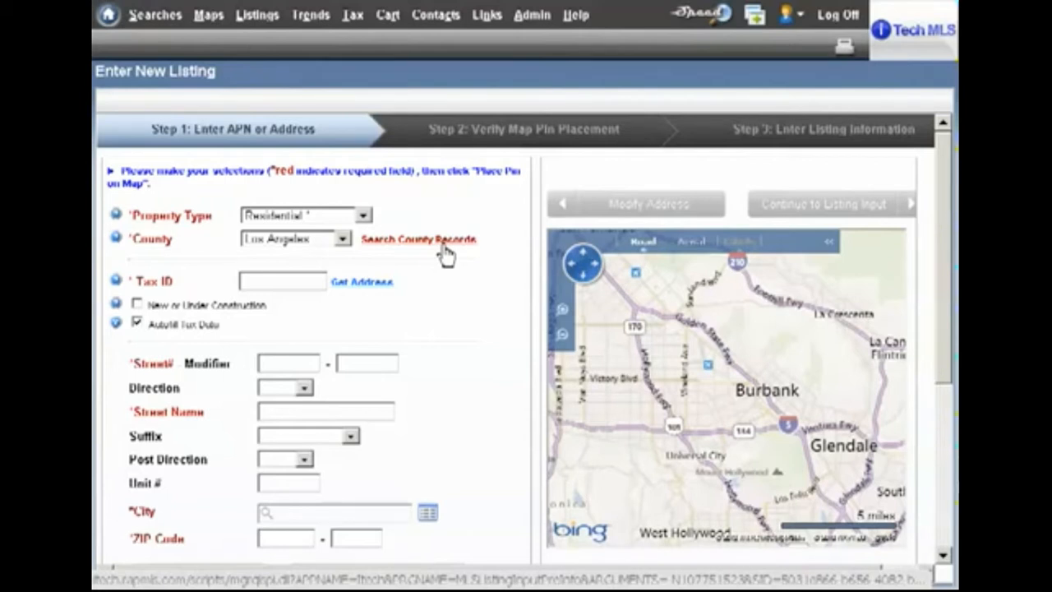
- Open the county tax records search and enter the property's street number as both the start and end of the range
click(441, 243)
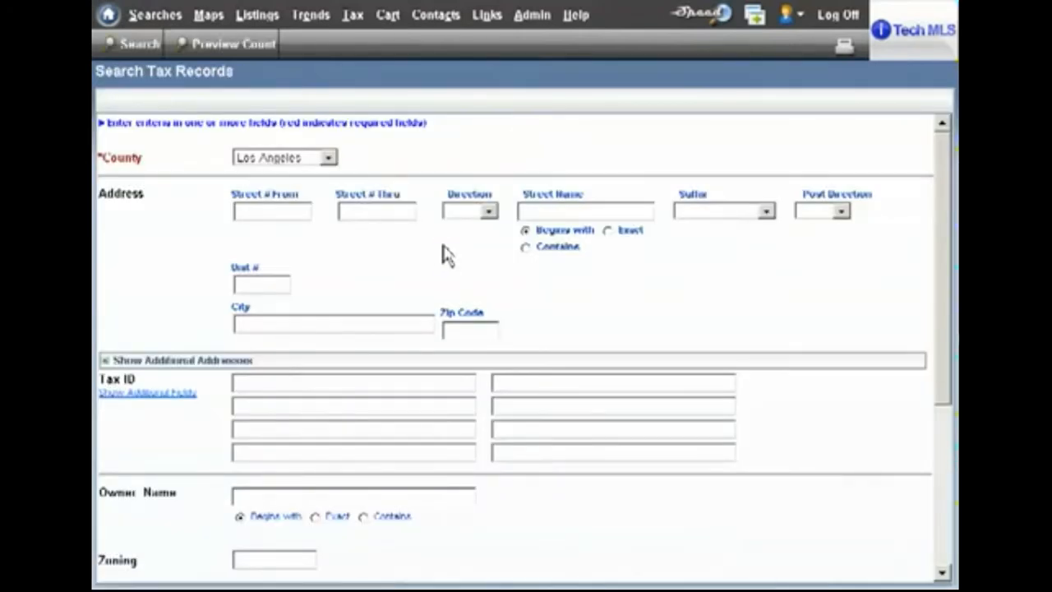
click(261, 214)
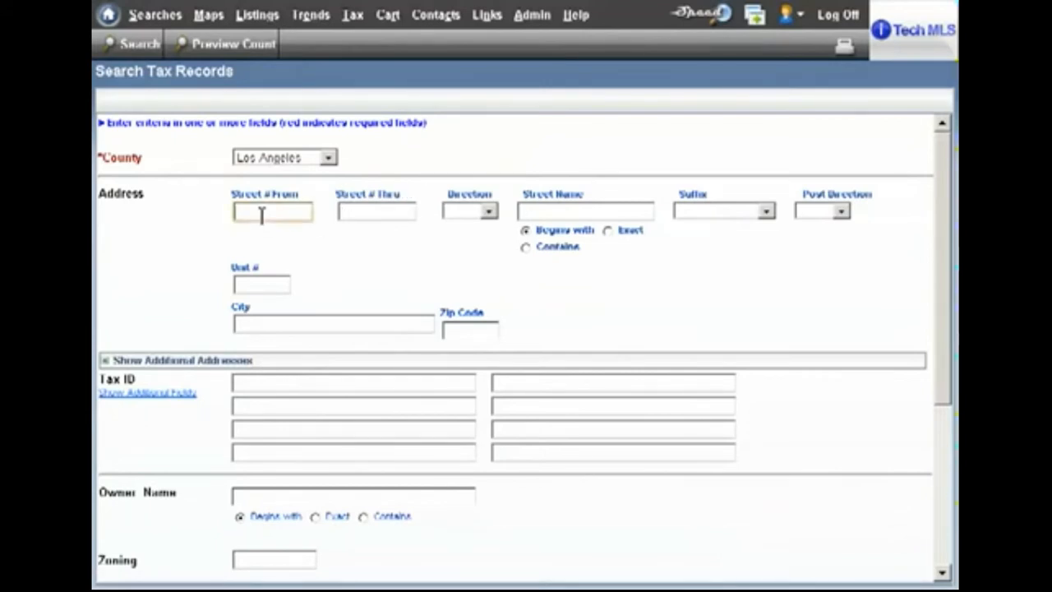
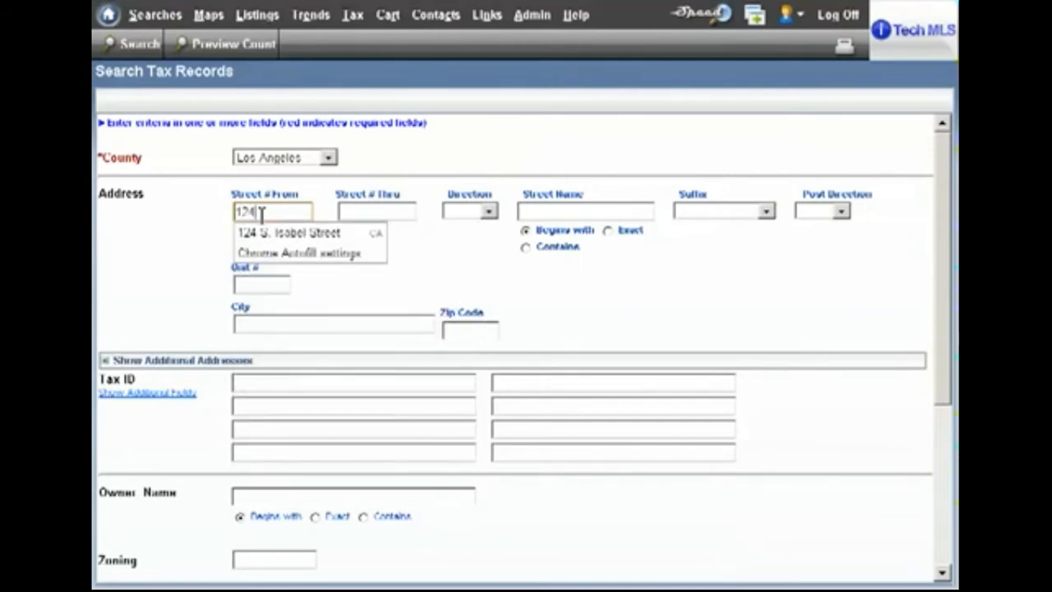
key(Tab)
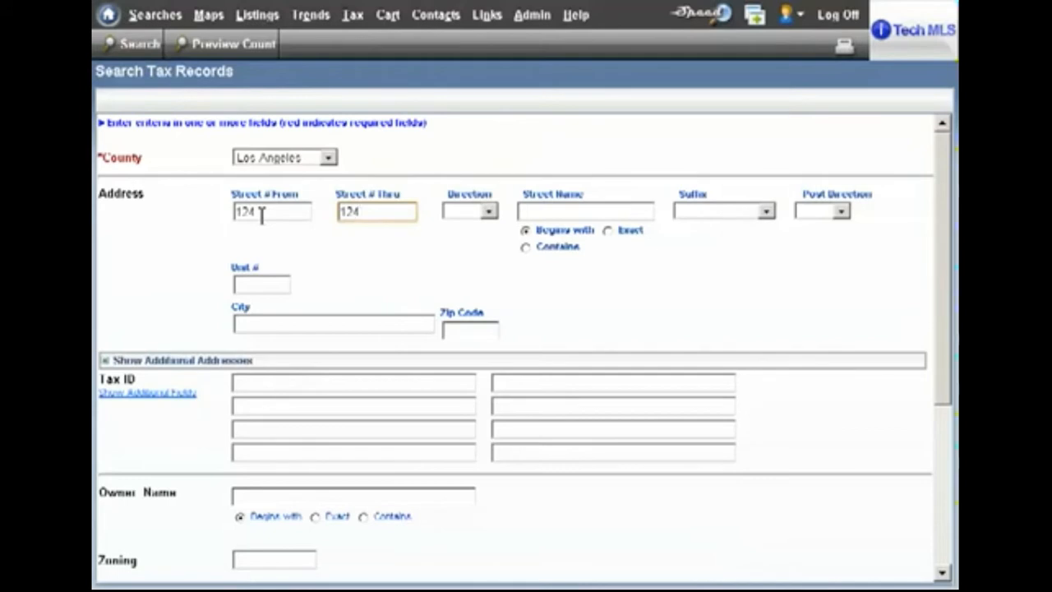
- Search the tax records by the property's street direction and street name, and select the matching record for the listing
key(Tab)
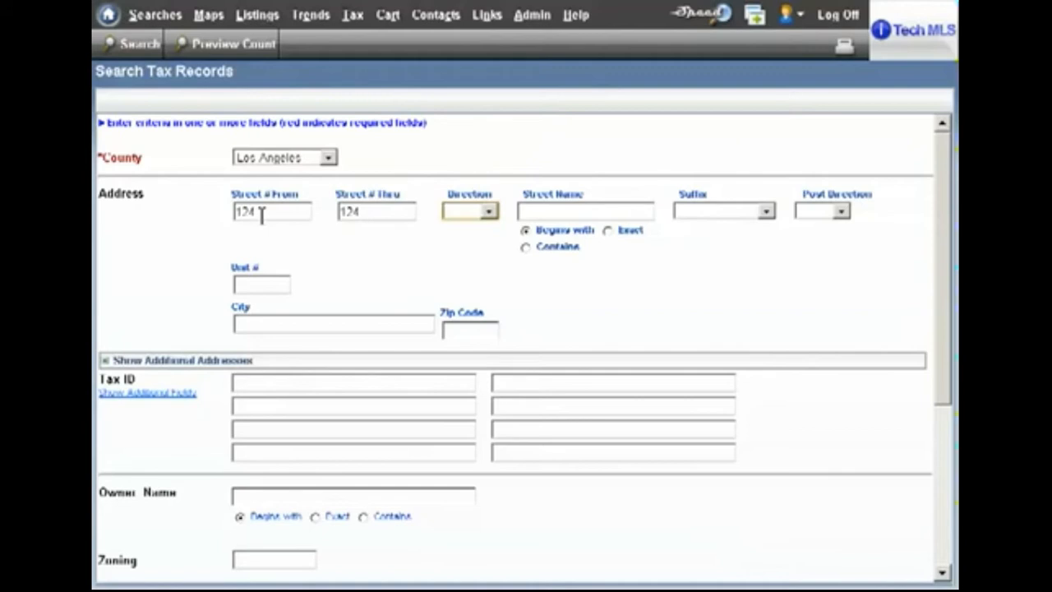
key(Tab)
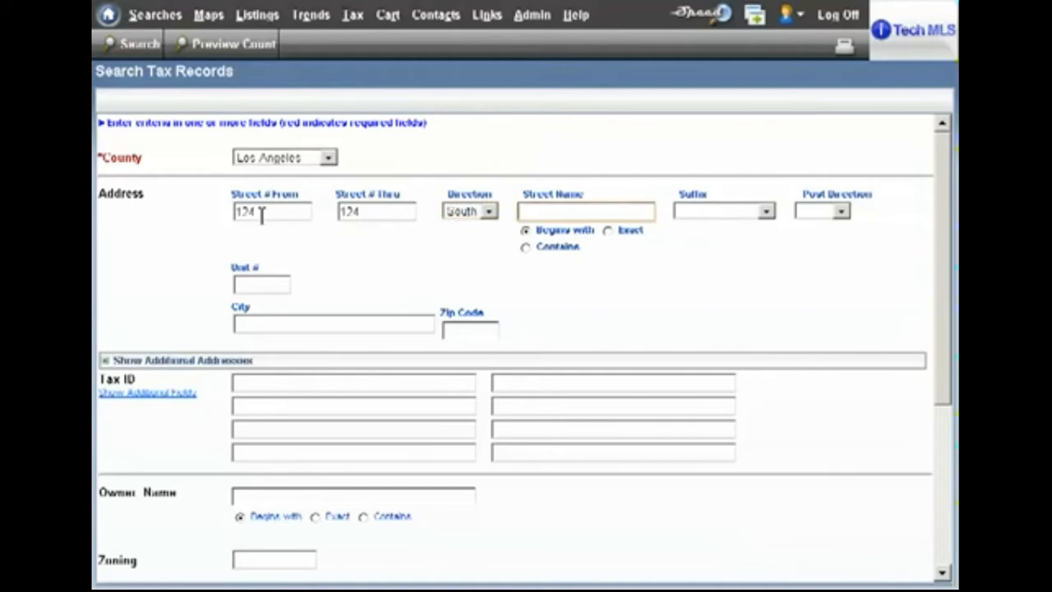
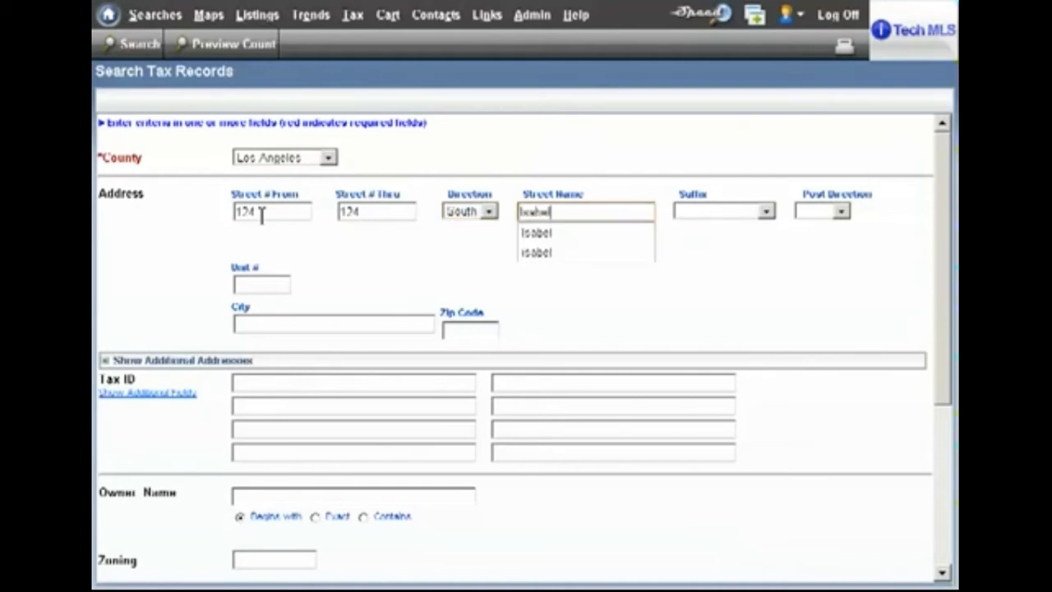
key(Return)
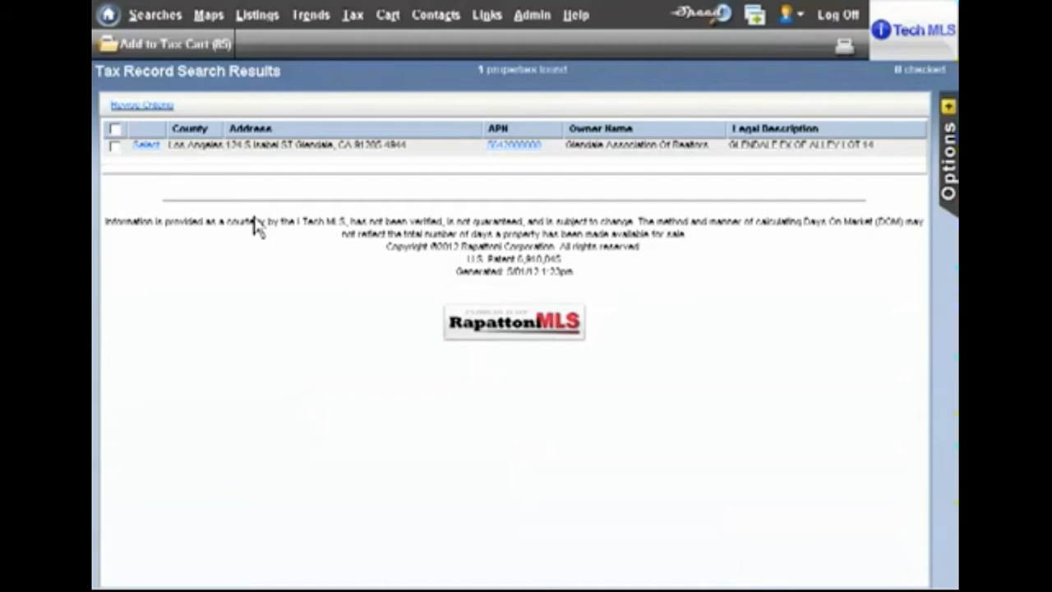
click(146, 145)
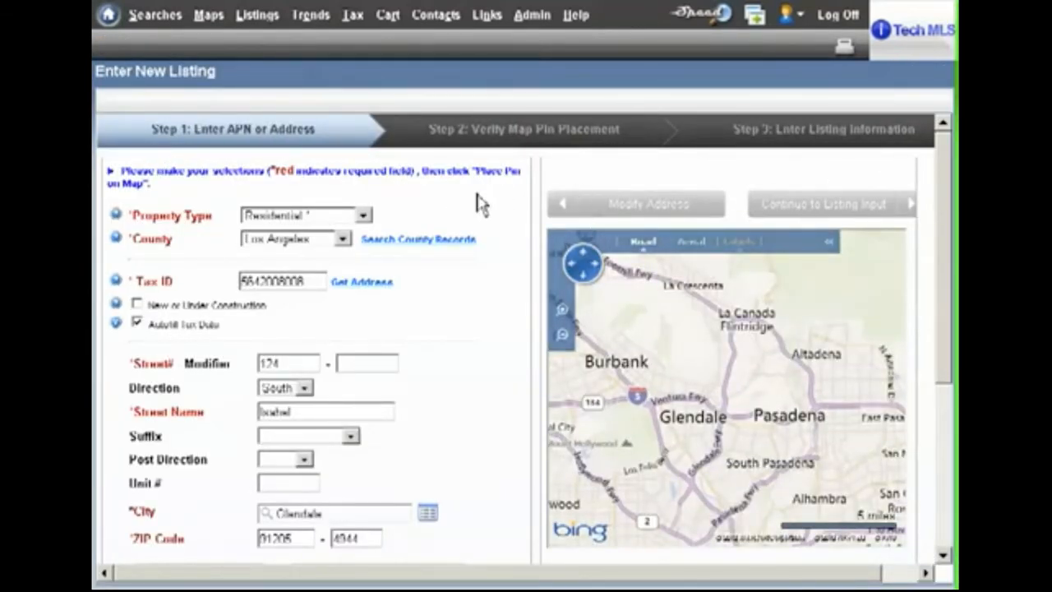
- Review the autofilled property address and place its pin on the map
scroll(486, 291, down, 2)
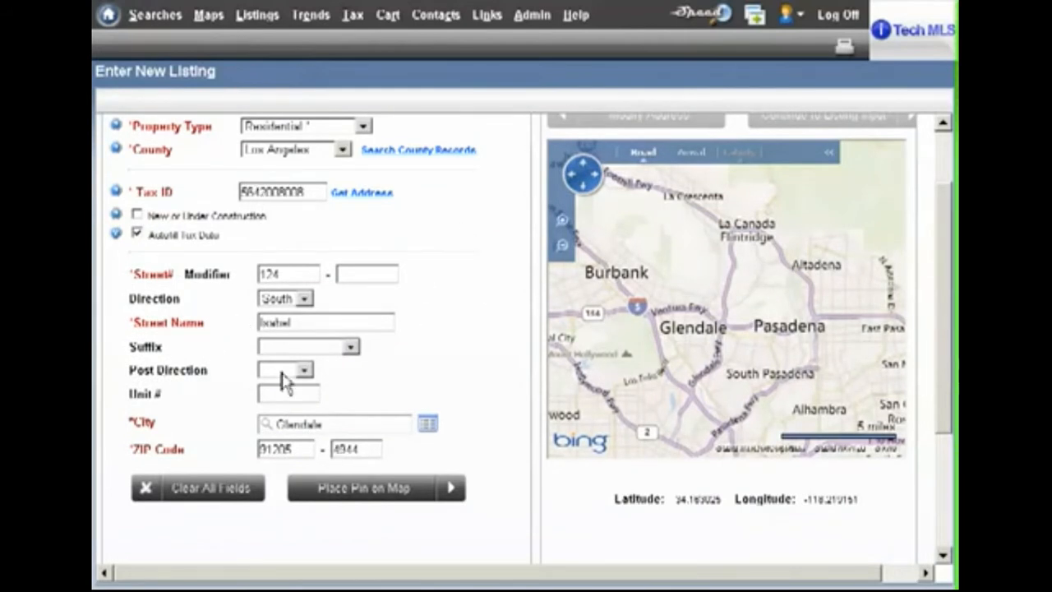
scroll(488, 282, up, 2)
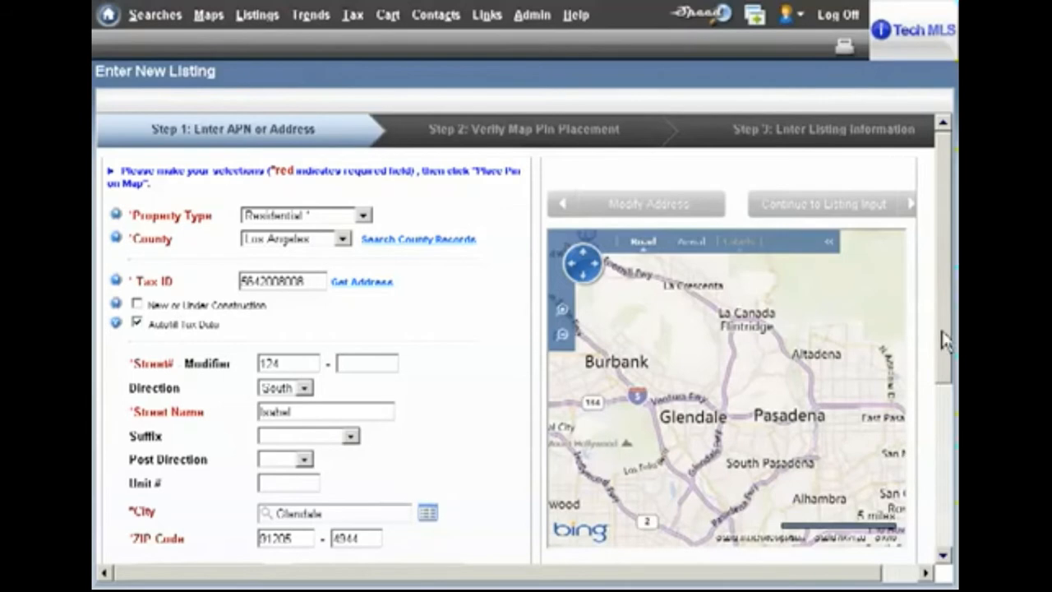
drag(942, 345, 946, 393)
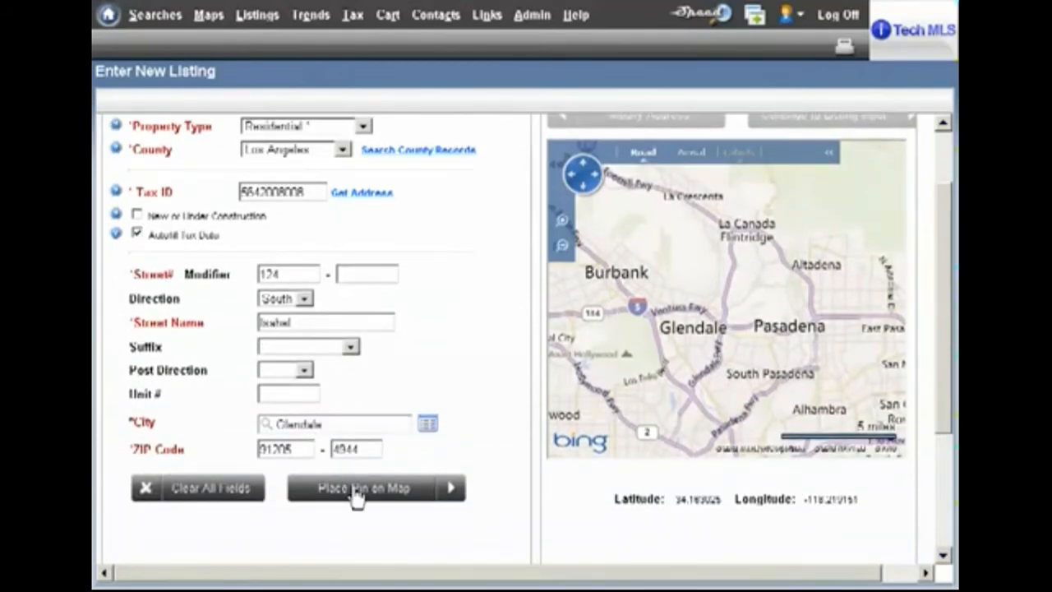
click(356, 494)
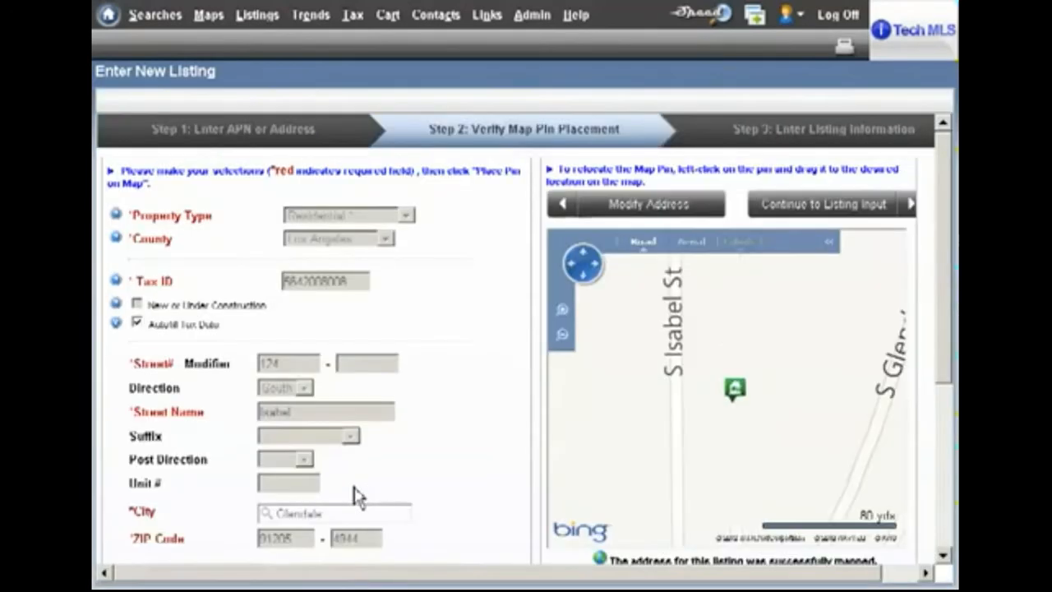
- Relocate the map pin onto the property's building in Aerial view and continue to listing input
drag(951, 341, 951, 376)
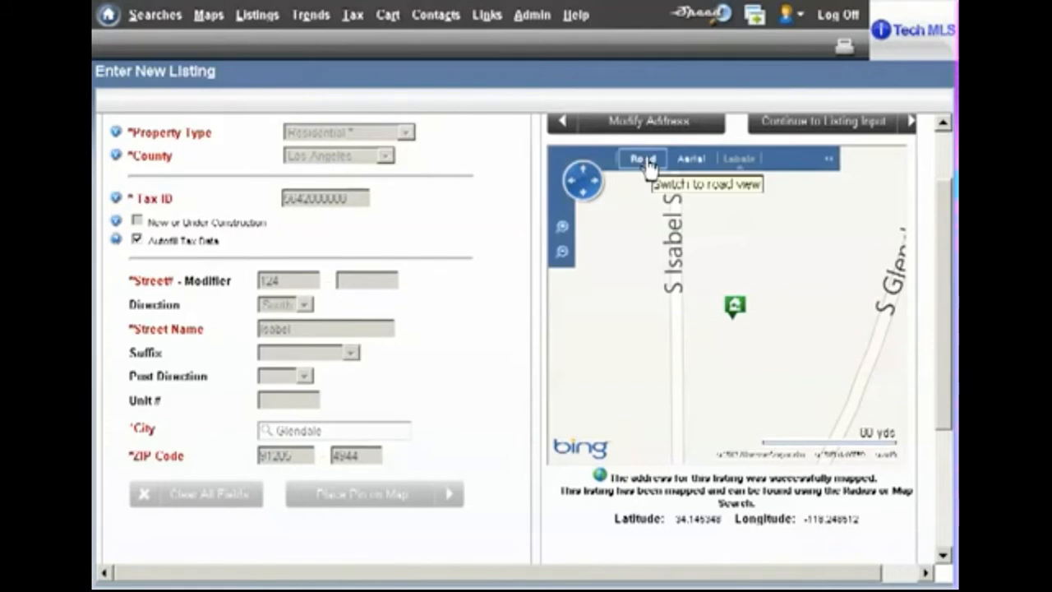
click(689, 161)
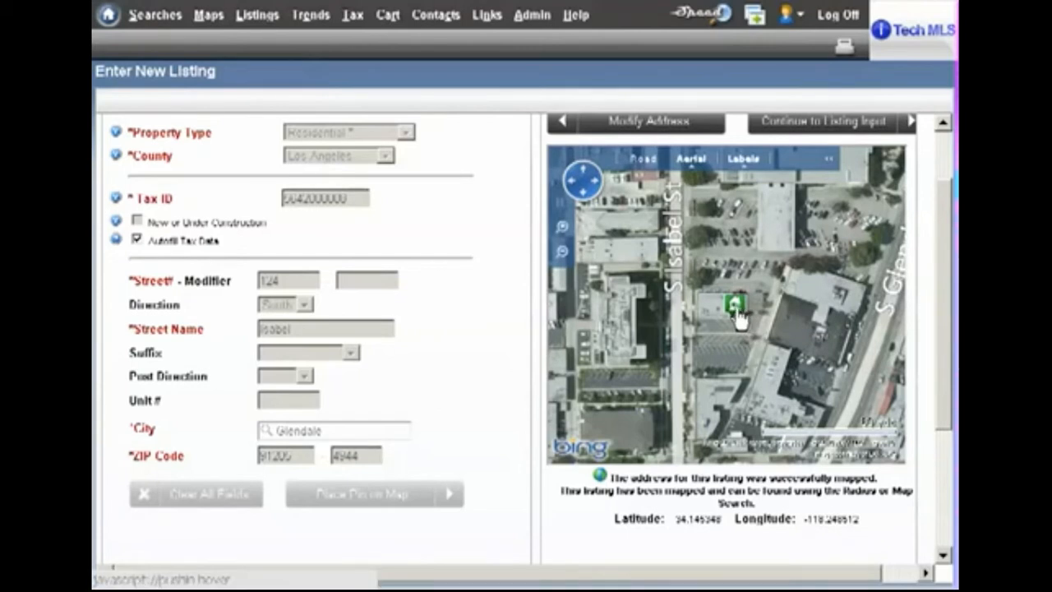
drag(738, 317, 717, 319)
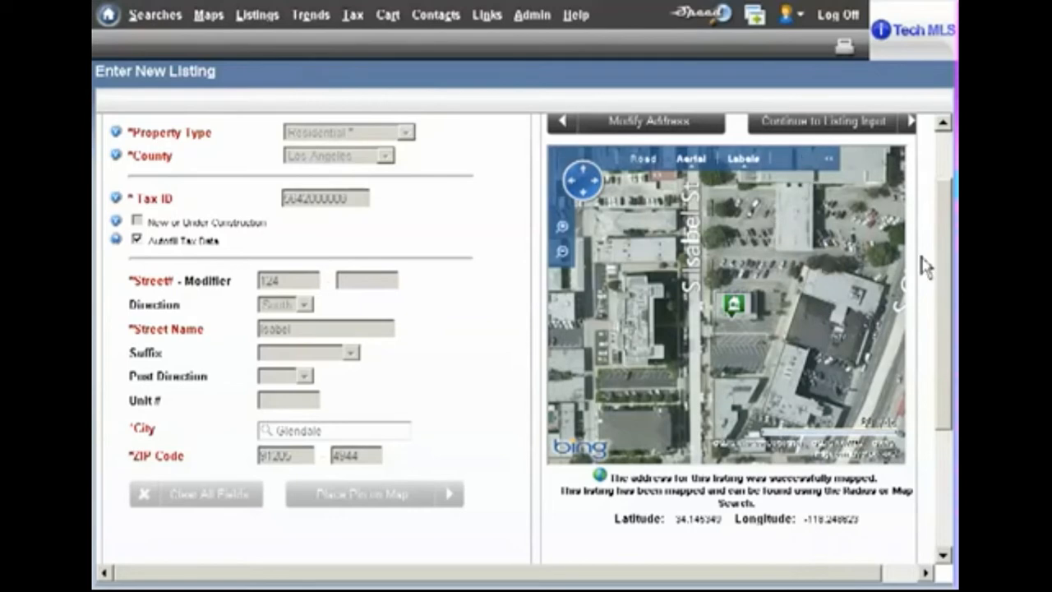
drag(947, 270, 947, 216)
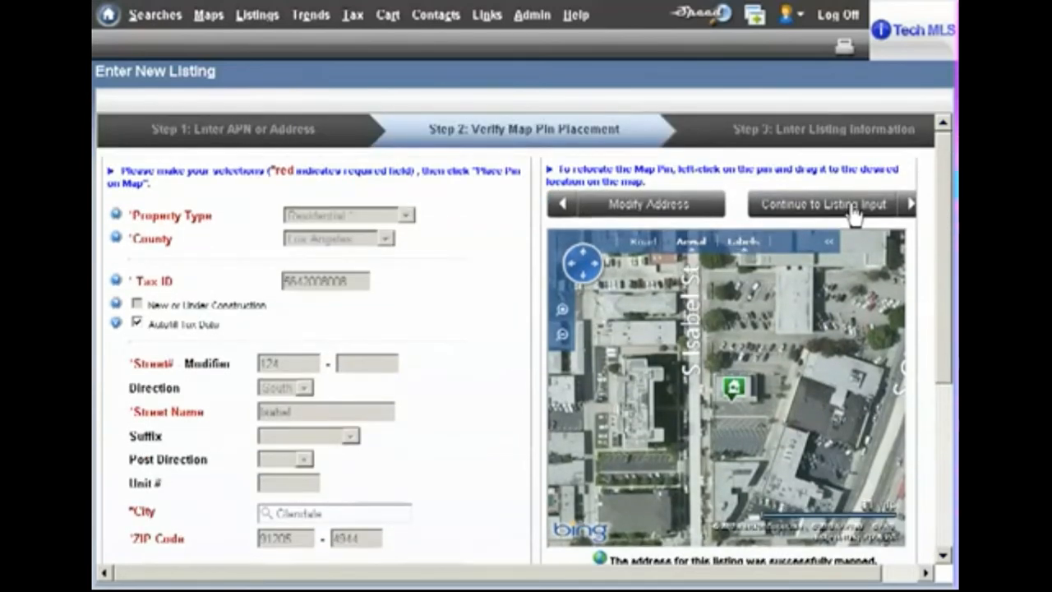
click(854, 212)
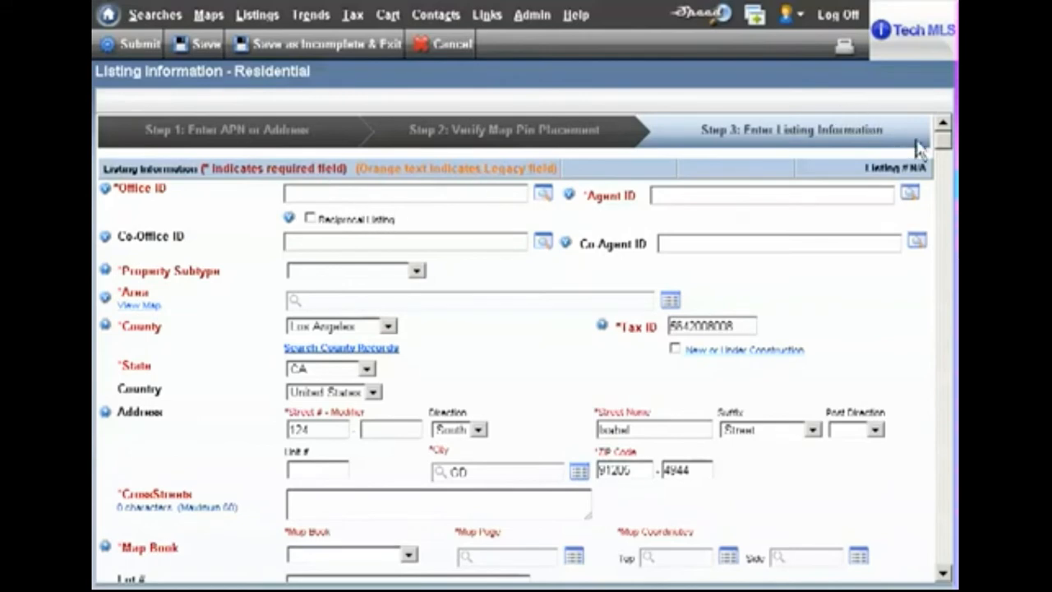
- Set the listing's bedrooms to 3, full baths to 1 and 3/4 baths to 1
mouse_move(943, 145)
mouse_down()
mouse_move(946, 158)
mouse_move(945, 145)
mouse_up()
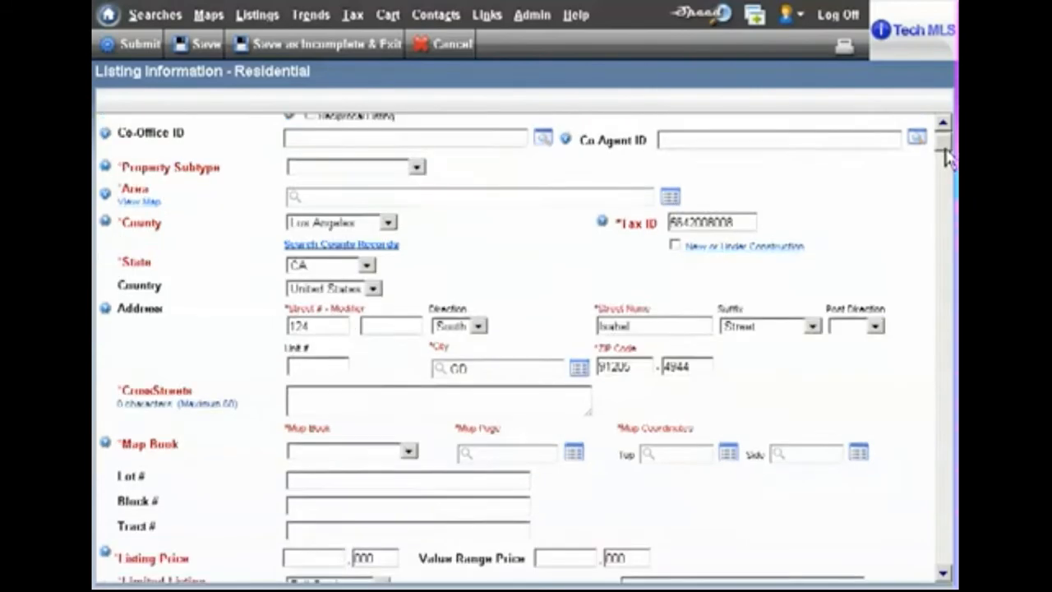
drag(945, 148, 946, 180)
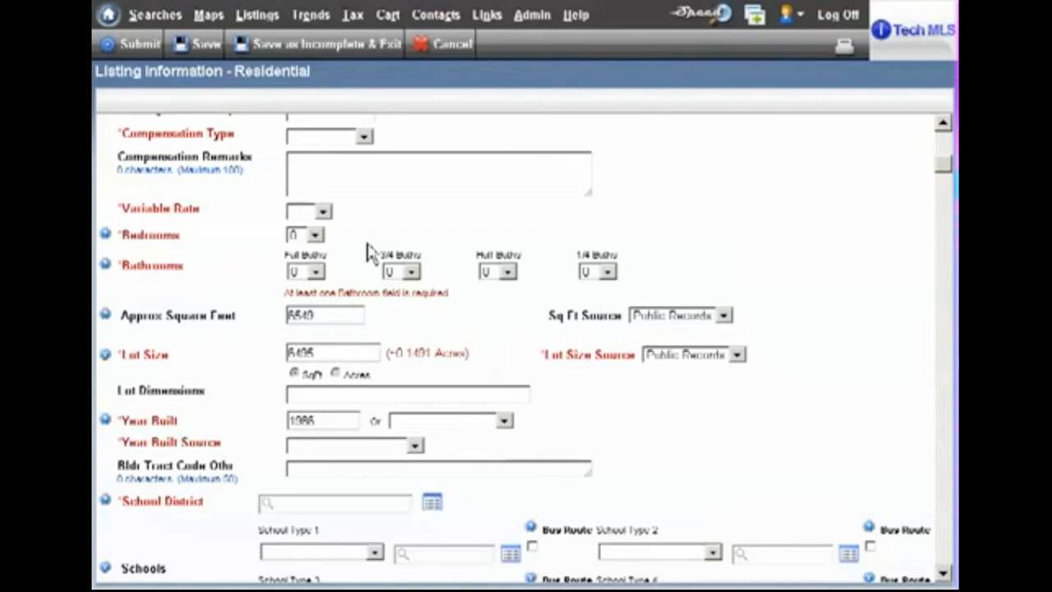
click(316, 236)
click(296, 293)
click(317, 273)
click(316, 304)
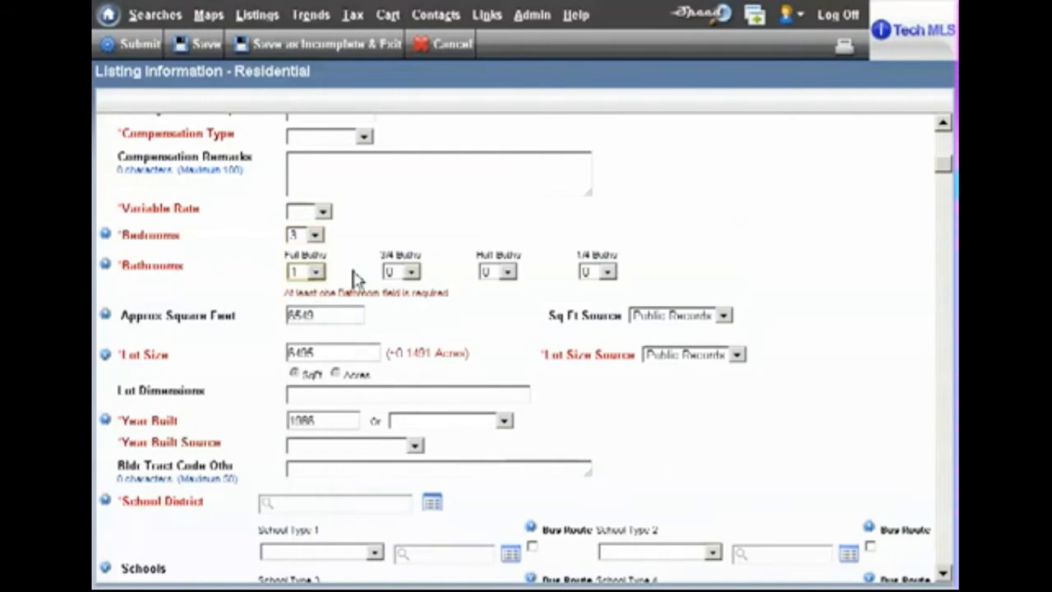
click(411, 273)
click(399, 304)
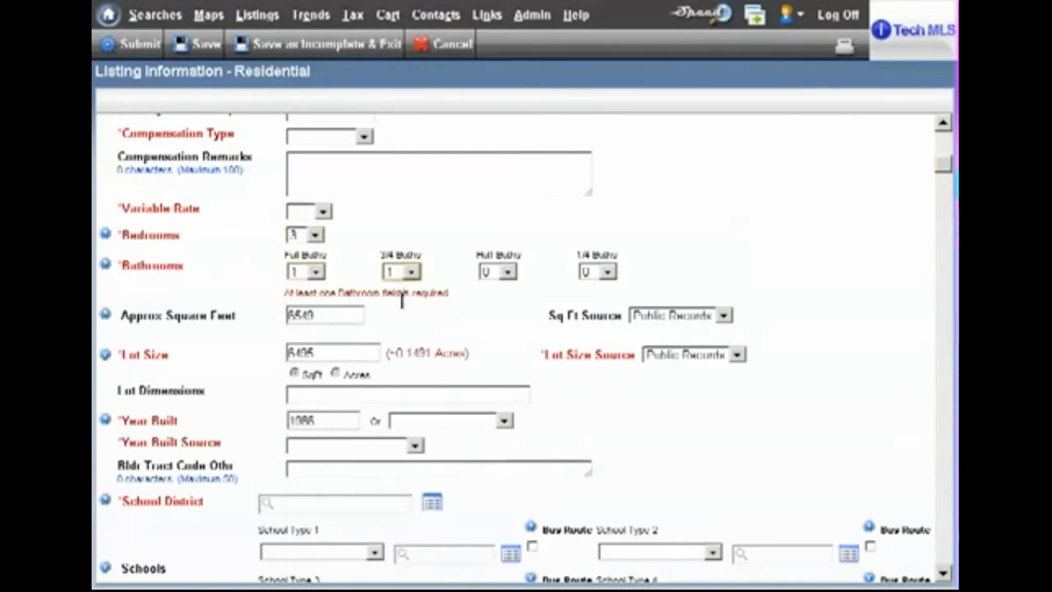
- Set the approximate square feet to 2000 and change the square footage source to Seller
click(332, 315)
drag(332, 315, 285, 315)
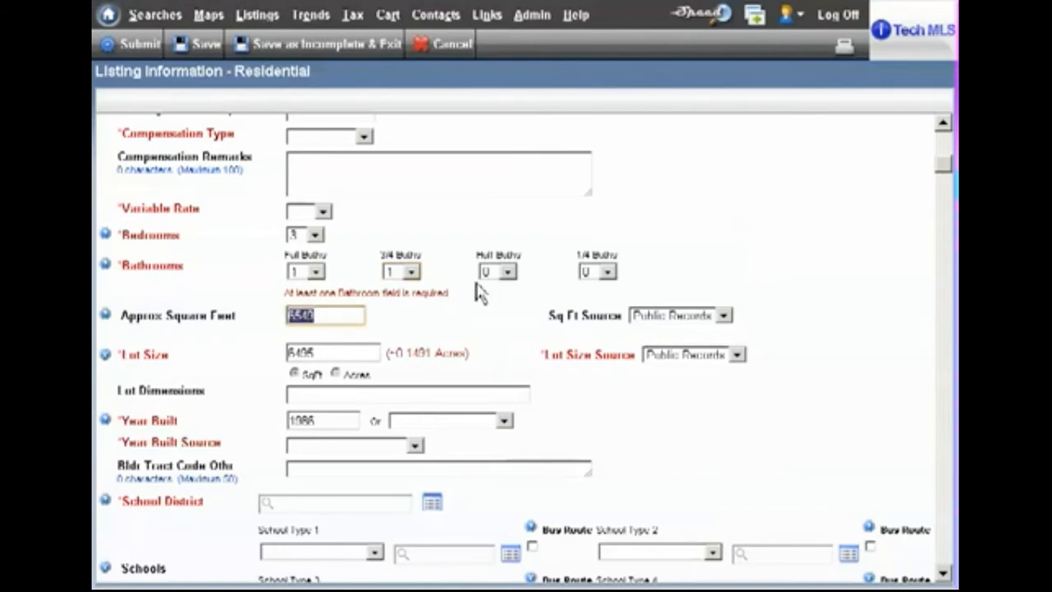
text(2000)
key(Tab)
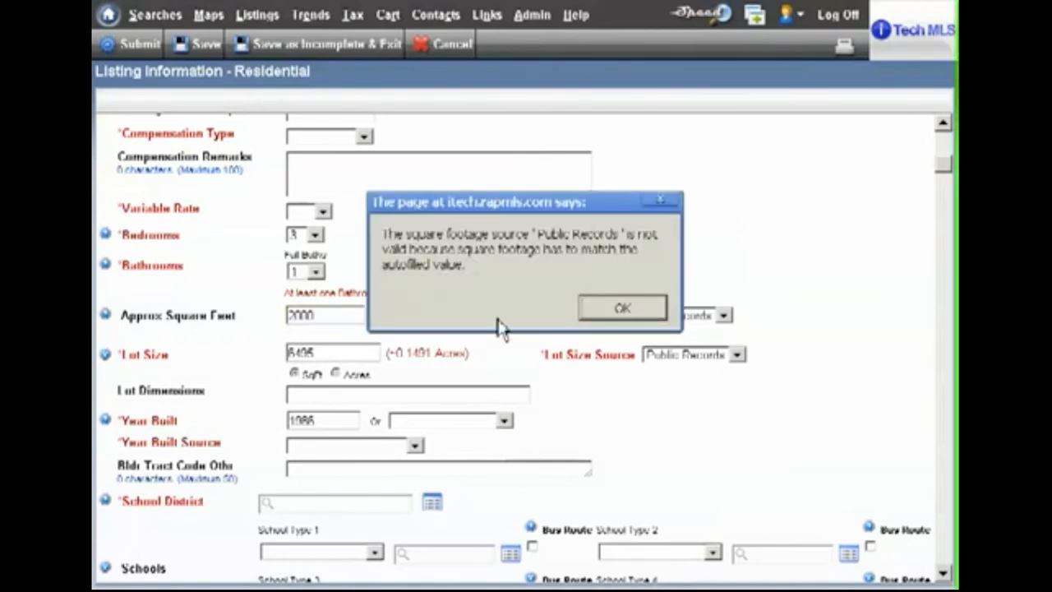
click(635, 312)
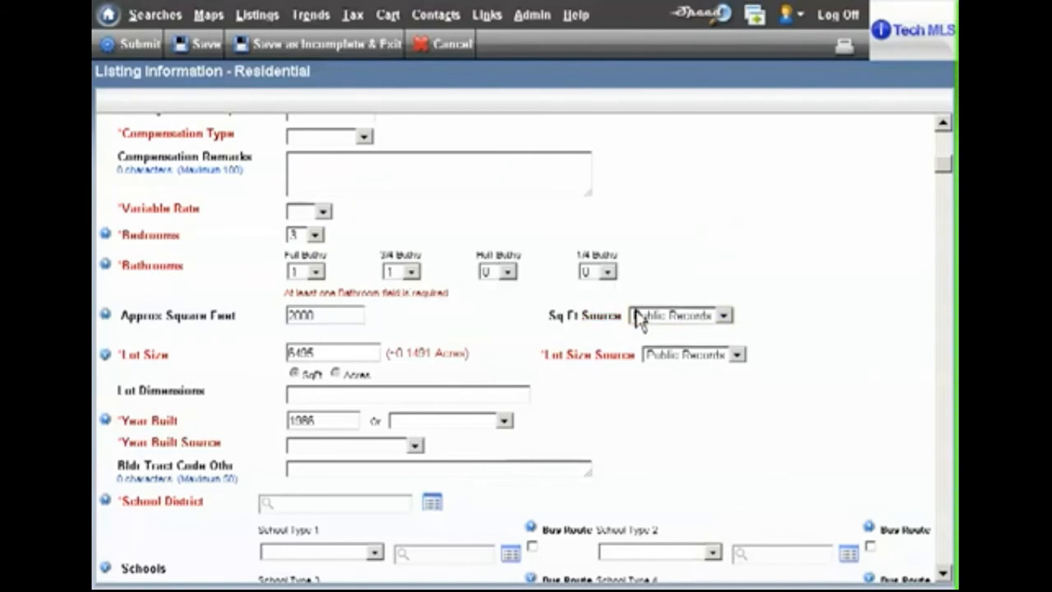
click(726, 320)
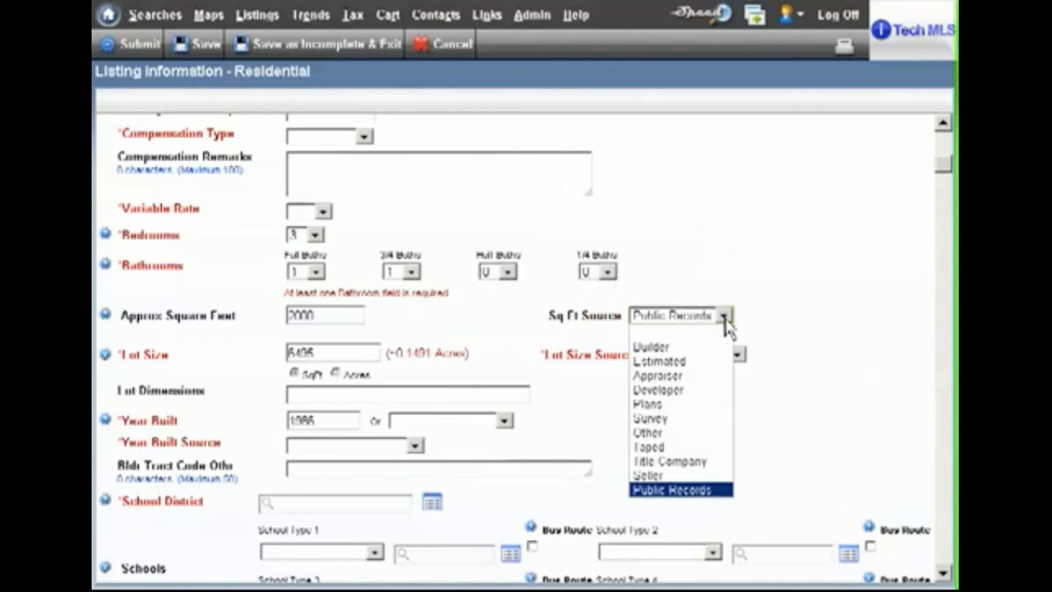
click(680, 477)
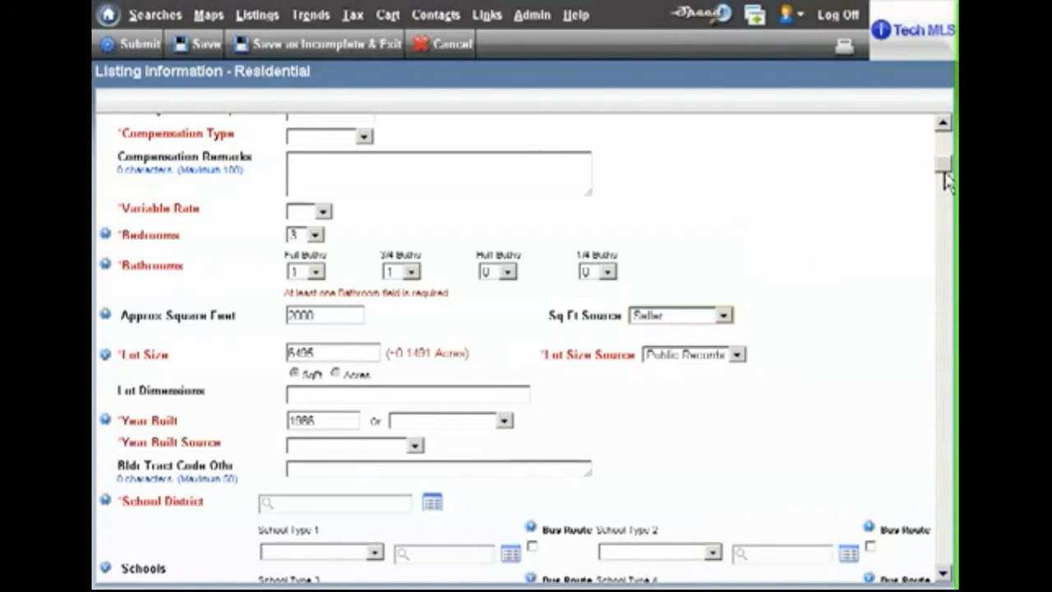
- Find "garb" in the listing form and enable Garbage Disposal under Appliances
drag(945, 176, 945, 208)
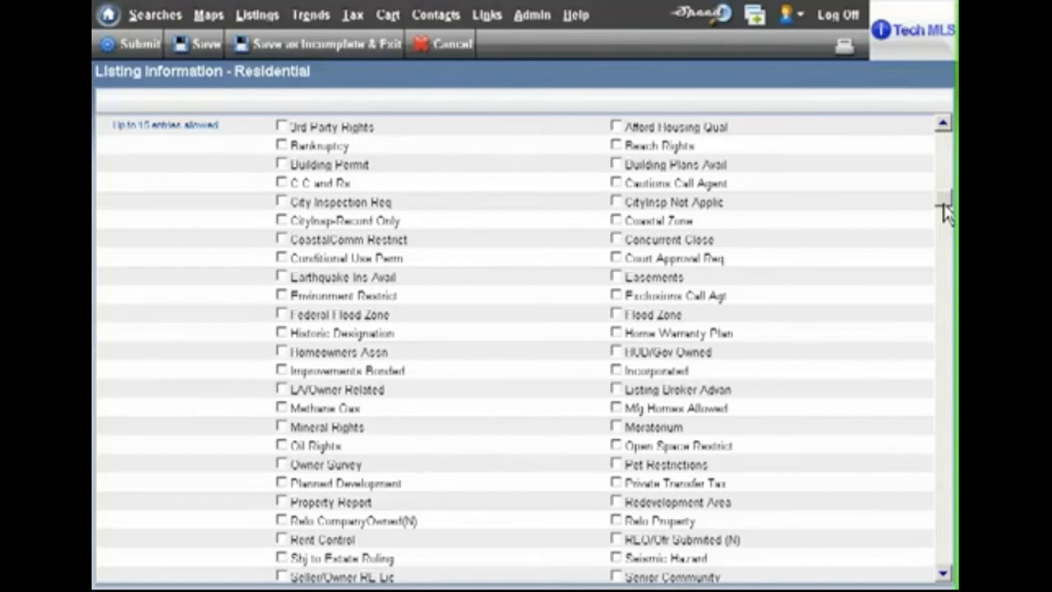
key(ctrl+f)
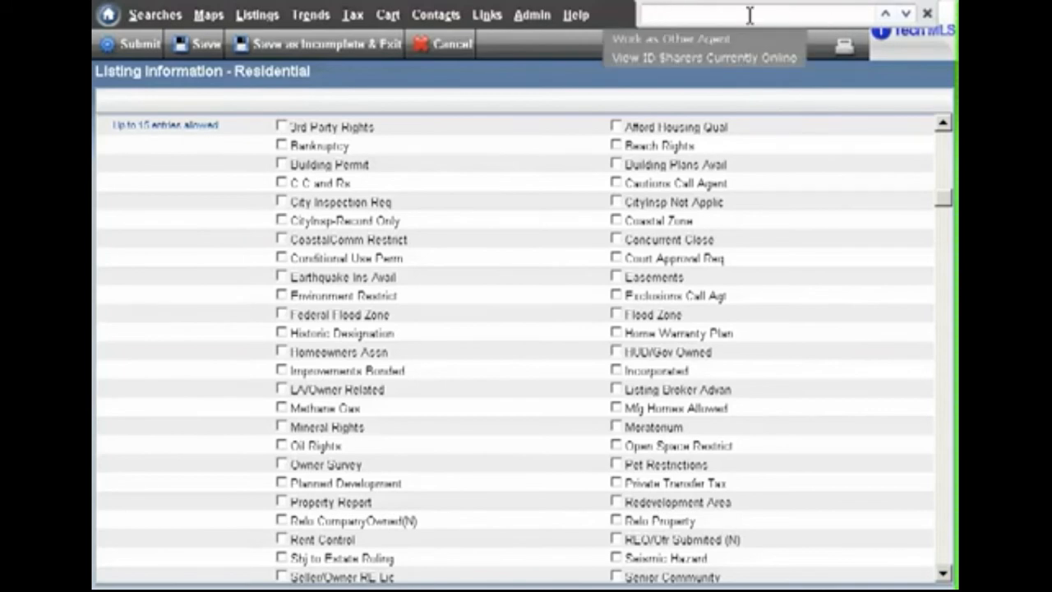
click(706, 15)
text(gar)
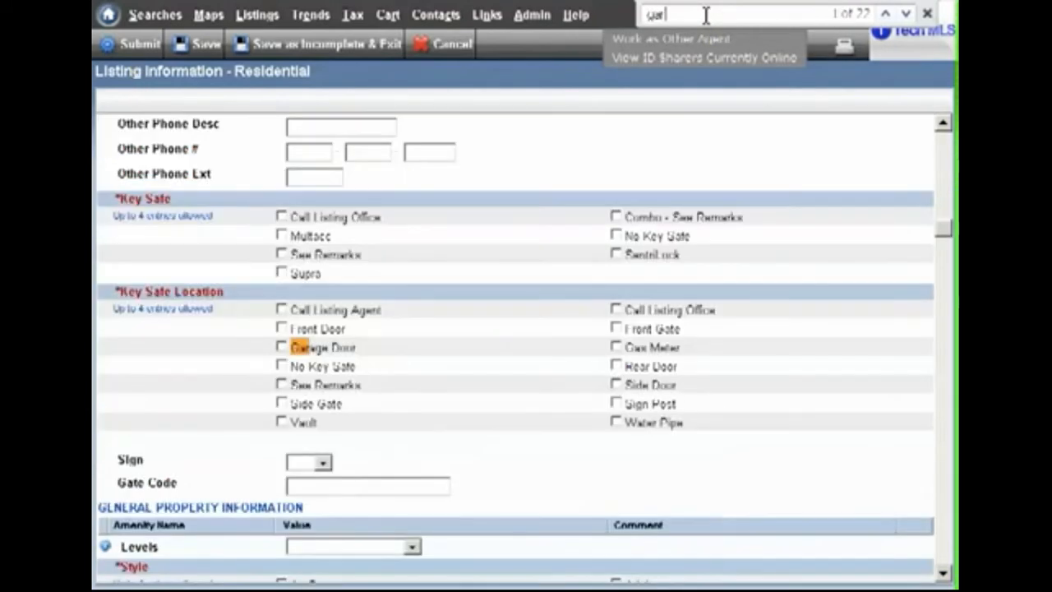
text(b)
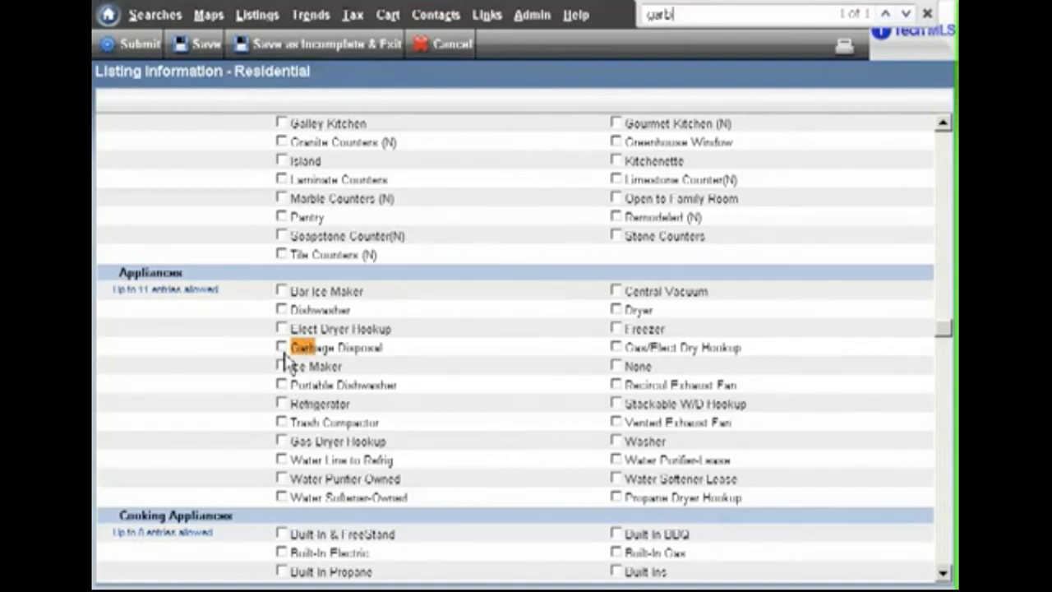
click(283, 354)
- Find "pool" in the listing form and step through the matches to Exercise Pool under Pool Features
drag(684, 15, 623, 26)
text(pool)
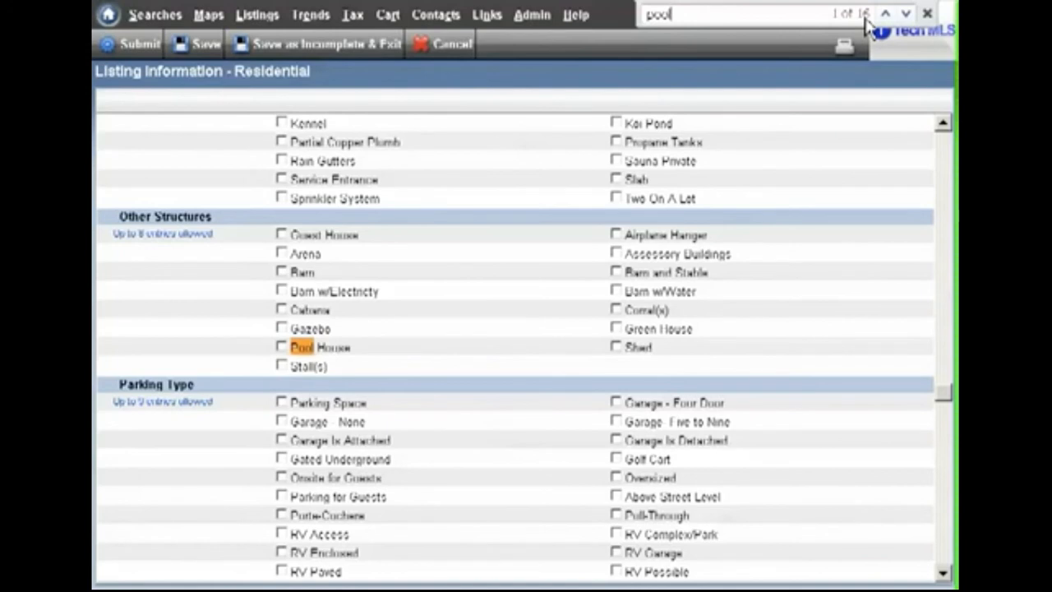
click(907, 15)
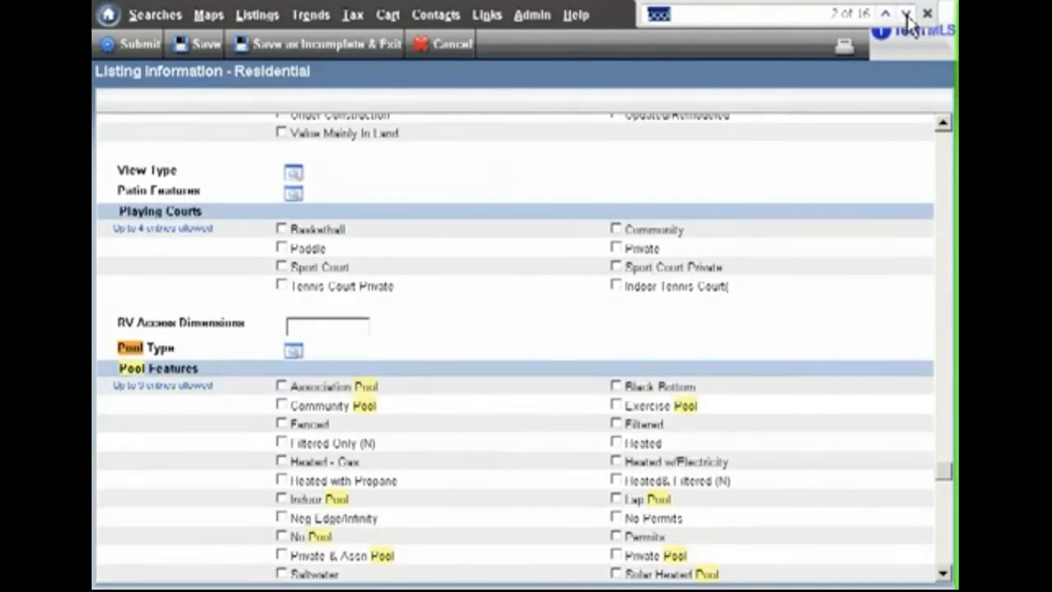
click(907, 15)
click(907, 15)
click(907, 15)
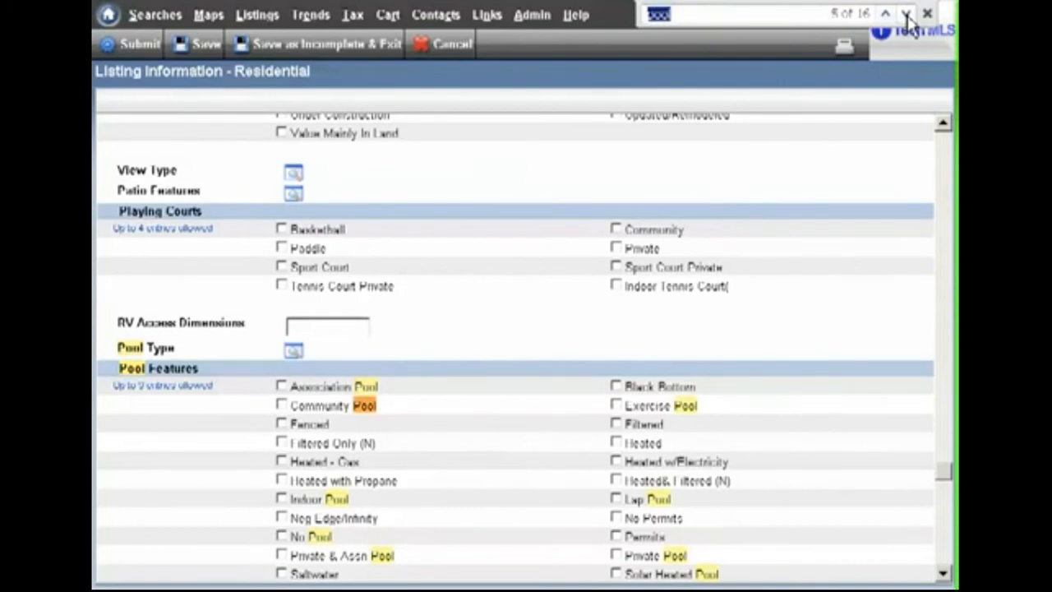
click(906, 14)
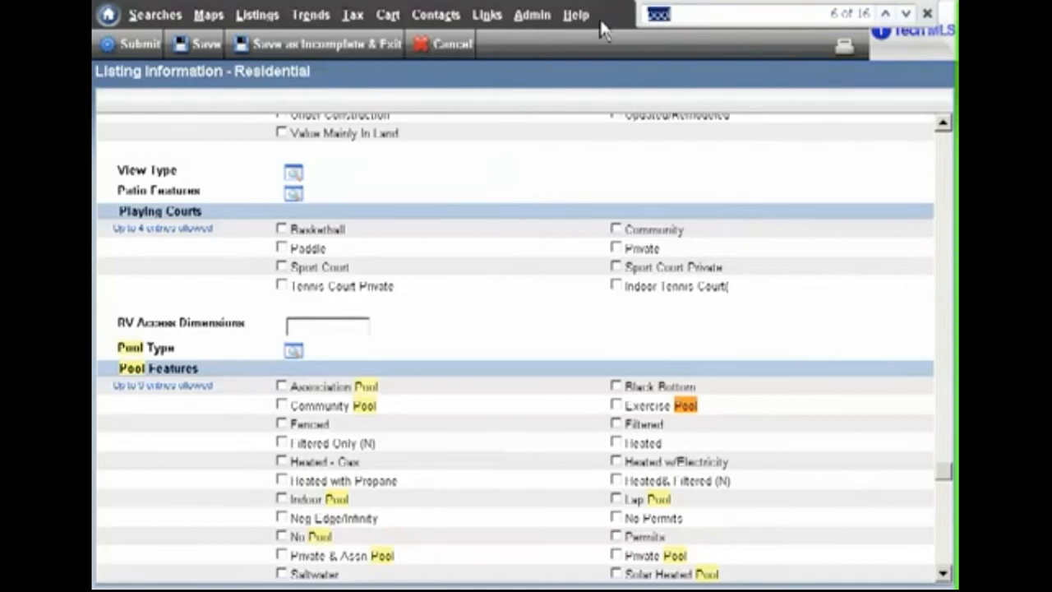
- Find "limest" in the listing form and enable Limestone Counter(N) under Kitchen Features
text(limest)
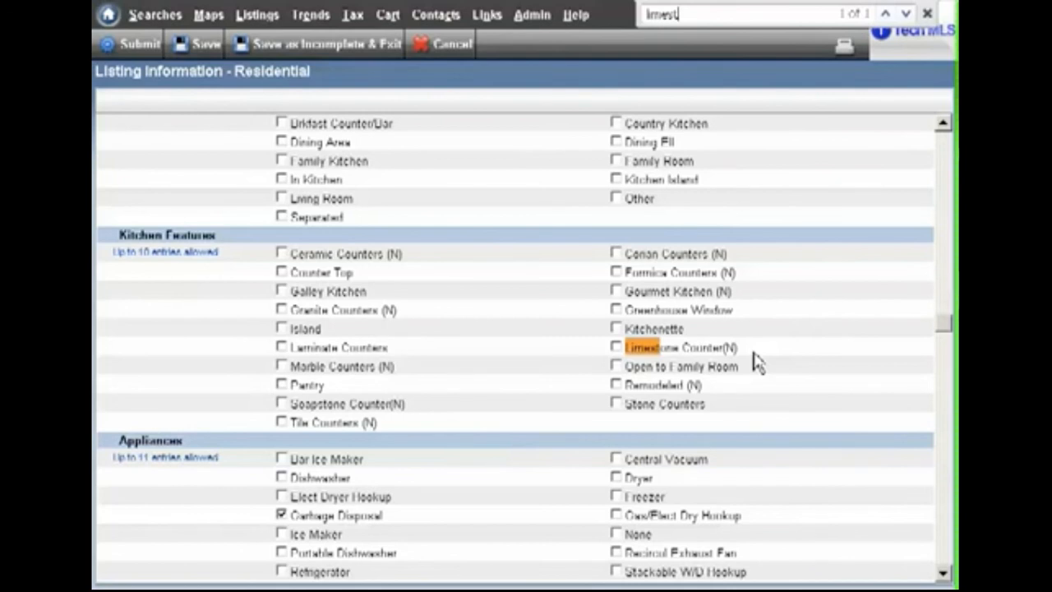
click(617, 348)
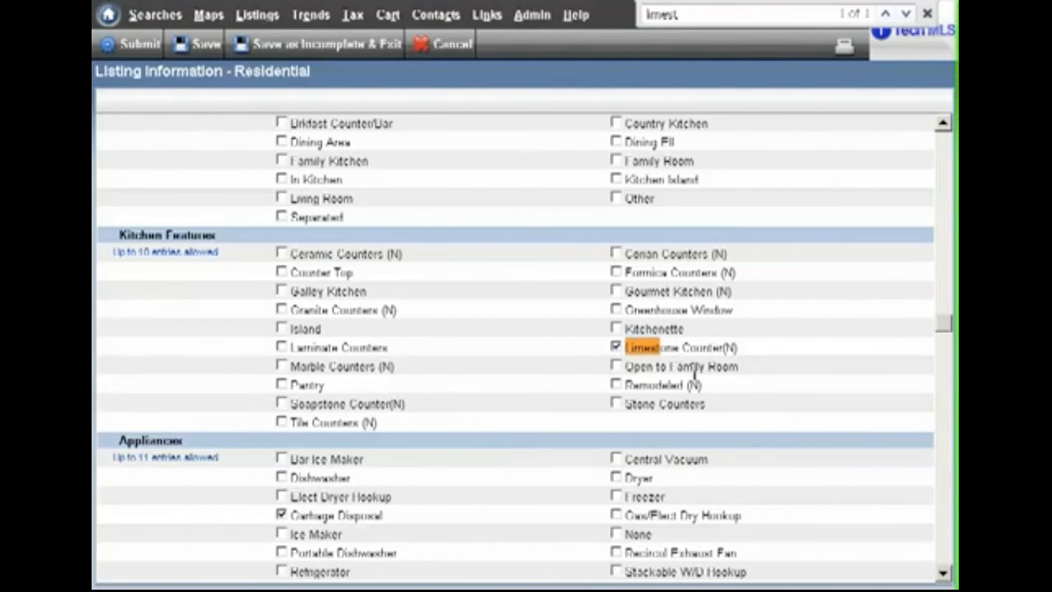